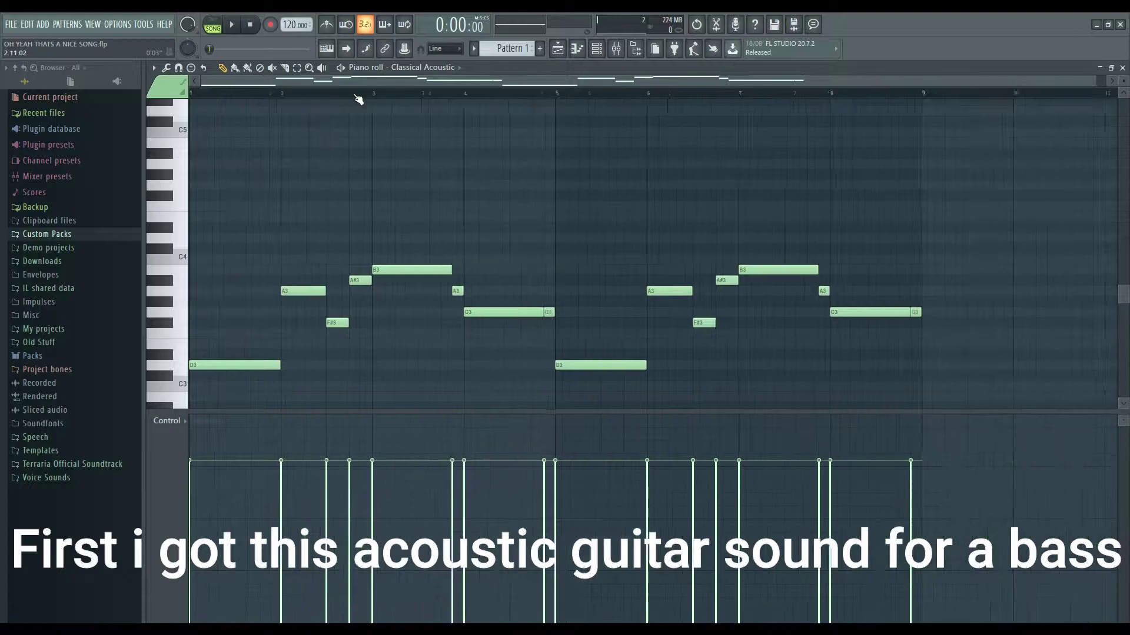
Step: Play the Classical Acoustic bass line of Pattern 1, switching playback from song to pattern mode
{"action": "left_click", "coordinate": [233, 26]}
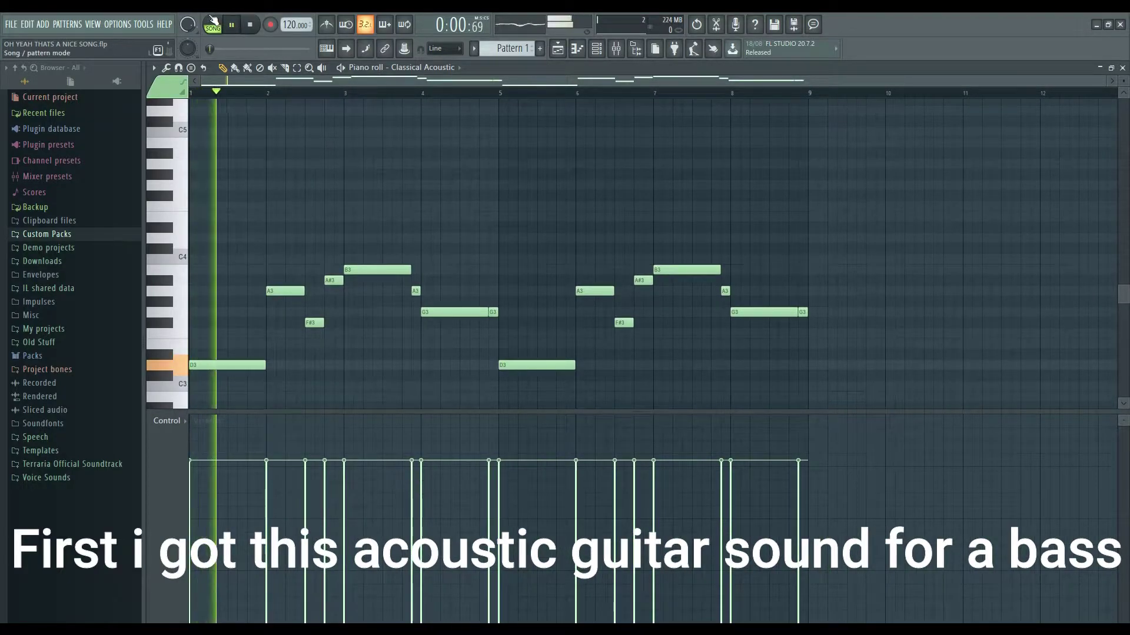
{"action": "left_click", "coordinate": [213, 20]}
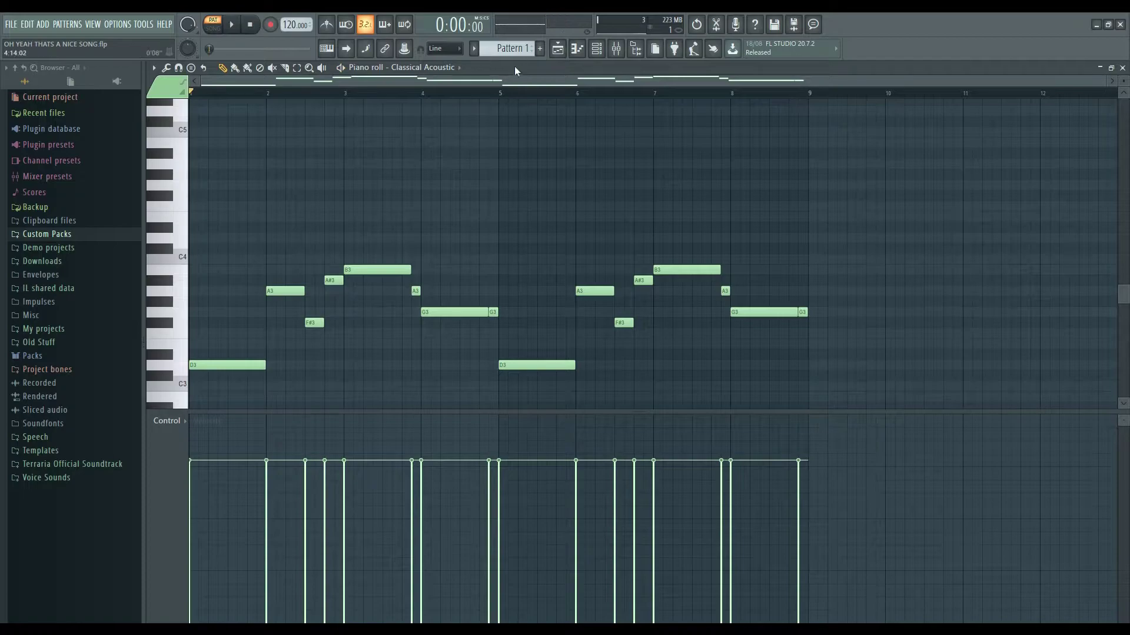
{"action": "scroll", "coordinate": [514, 52], "scroll_direction": "down", "scroll_amount": 1}
{"action": "scroll", "coordinate": [368, 112], "scroll_direction": "up", "scroll_amount": 3}
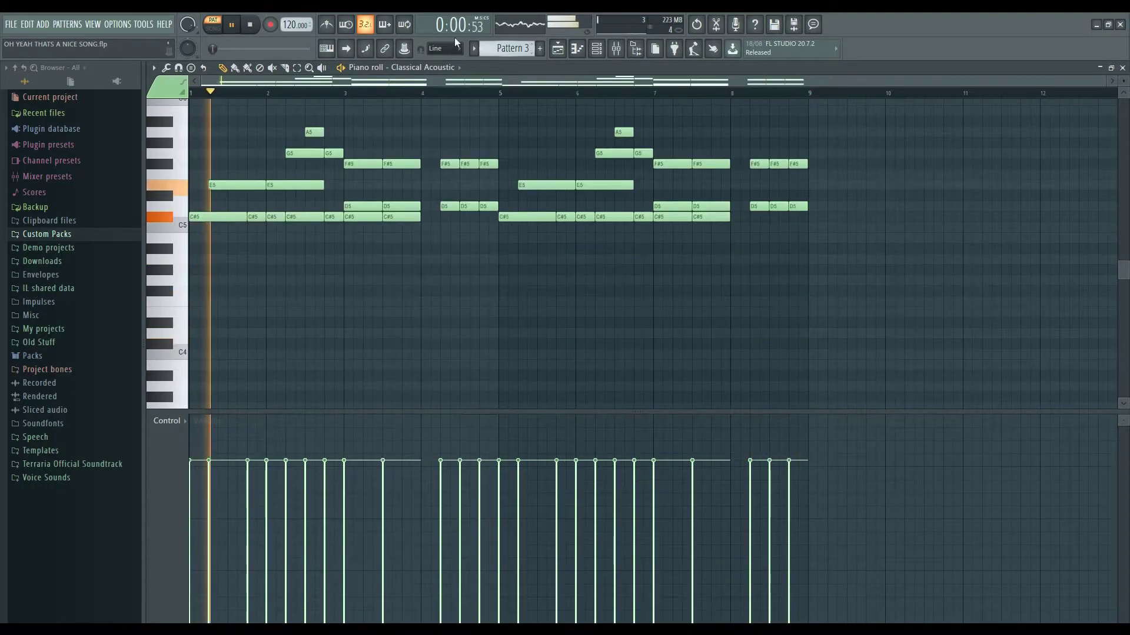
Step: Play through the notes of Pattern 3, stop playback and close the piano roll
{"action": "left_click", "coordinate": [238, 25]}
{"action": "left_click", "coordinate": [239, 25]}
{"action": "scroll", "coordinate": [908, 320], "scroll_direction": "up", "scroll_amount": 3}
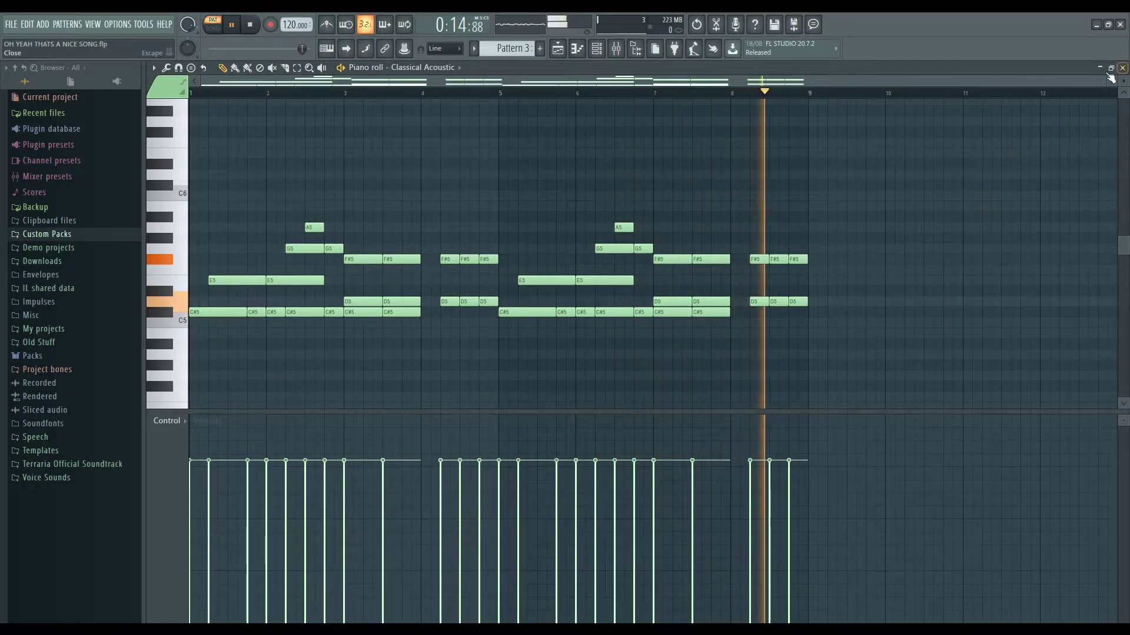
{"action": "left_click", "coordinate": [258, 28]}
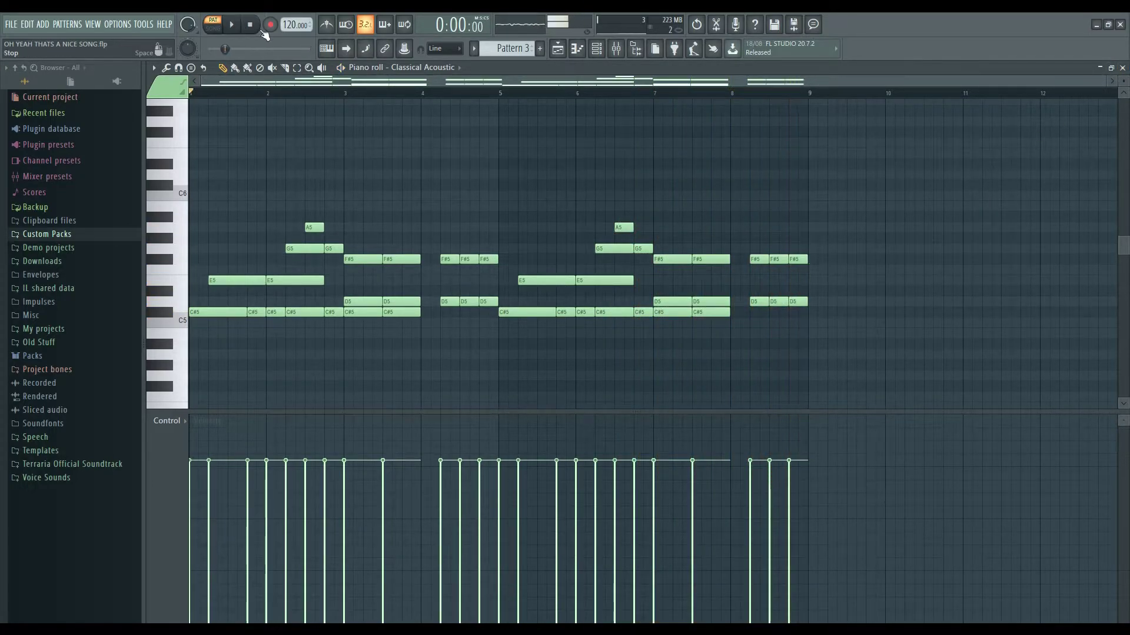
{"action": "left_click", "coordinate": [1123, 67]}
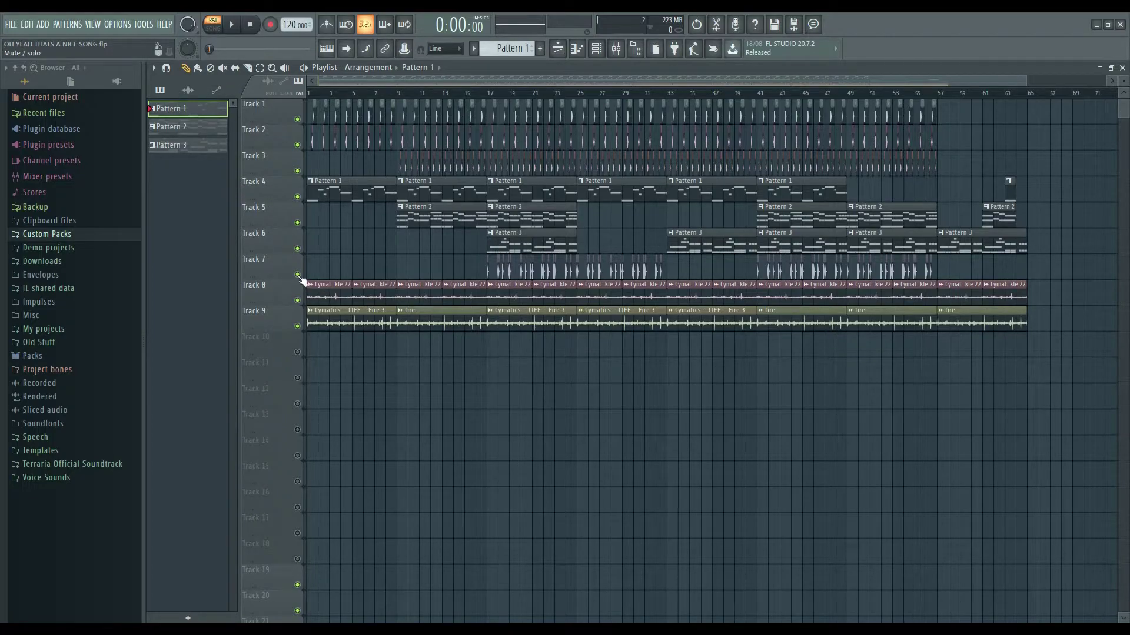
Step: Mute Tracks 1 to 3 and 7 to 9, and play only the melodic patterns from bar 17 in song mode
{"action": "left_click", "coordinate": [297, 300]}
{"action": "left_click", "coordinate": [297, 326]}
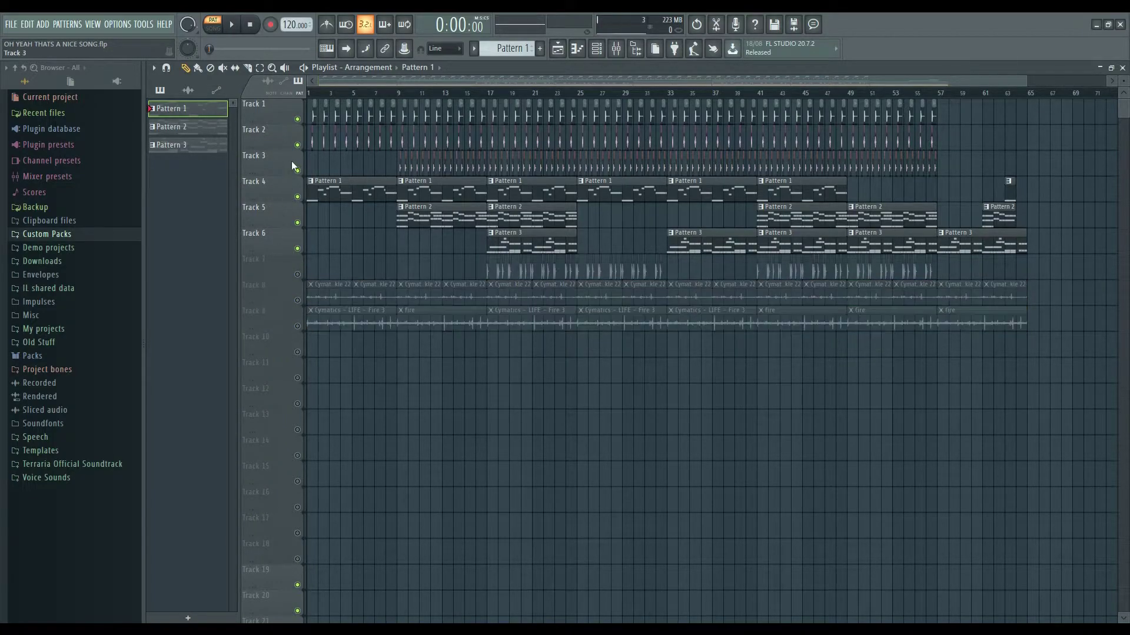
{"action": "left_click", "coordinate": [298, 119]}
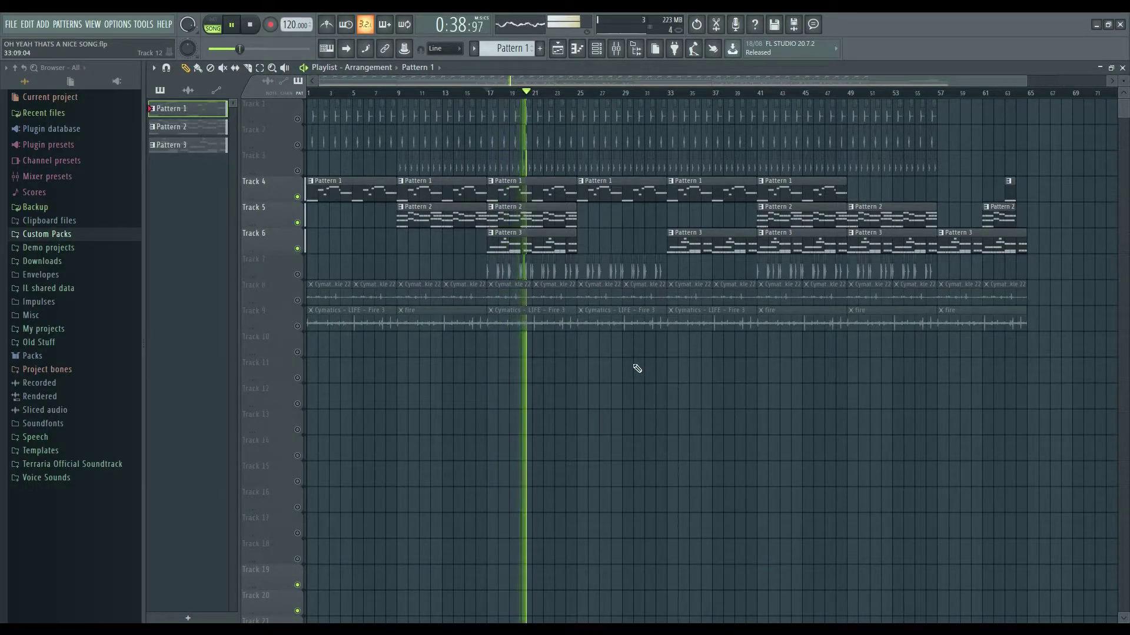
{"action": "left_click", "coordinate": [250, 25]}
Step: Unmute Tracks 1 to 3 and 7 to 9, and list the audio clips in the playlist's picker
{"action": "left_click", "coordinate": [297, 274]}
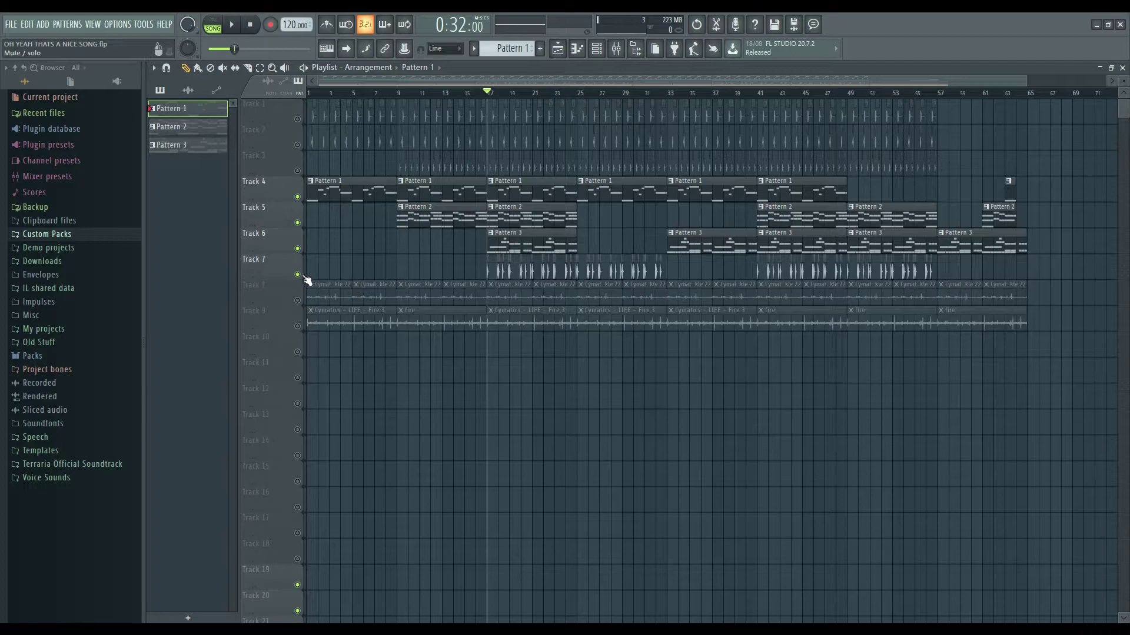
{"action": "left_click", "coordinate": [297, 300]}
{"action": "left_click", "coordinate": [297, 326]}
{"action": "left_click", "coordinate": [297, 118]}
{"action": "left_click", "coordinate": [196, 92]}
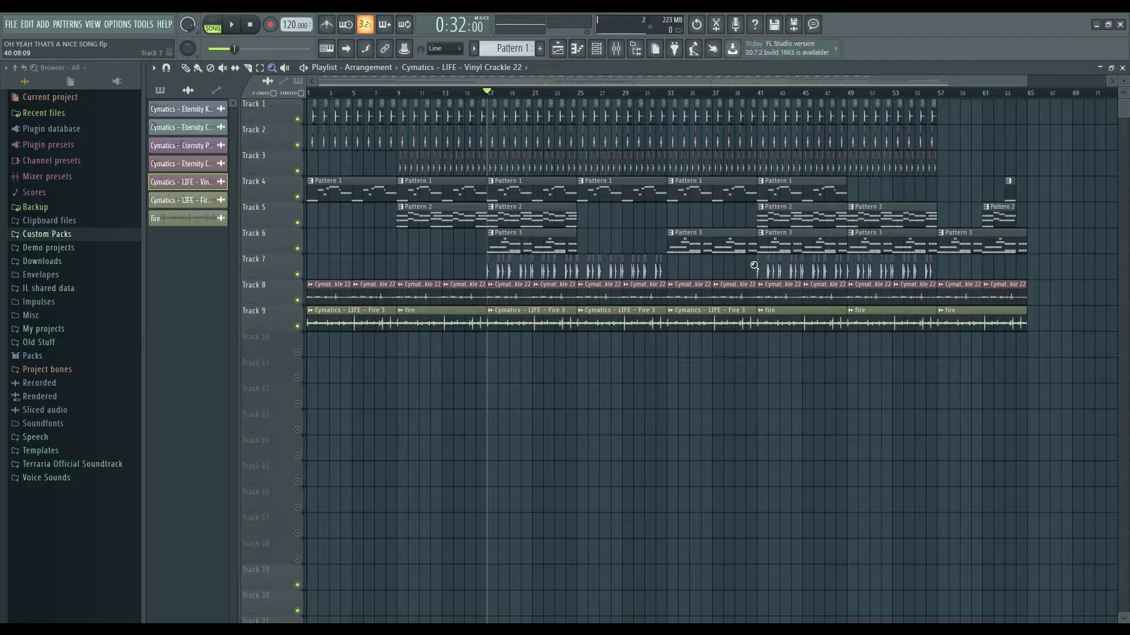
Step: Zoom in on Track 7 around bar 41, and mute Tracks 3, 4, 5, 6 and 8 while playing from there
{"action": "left_click_drag", "start_coordinate": [849, 271], "coordinate": [849, 272]}
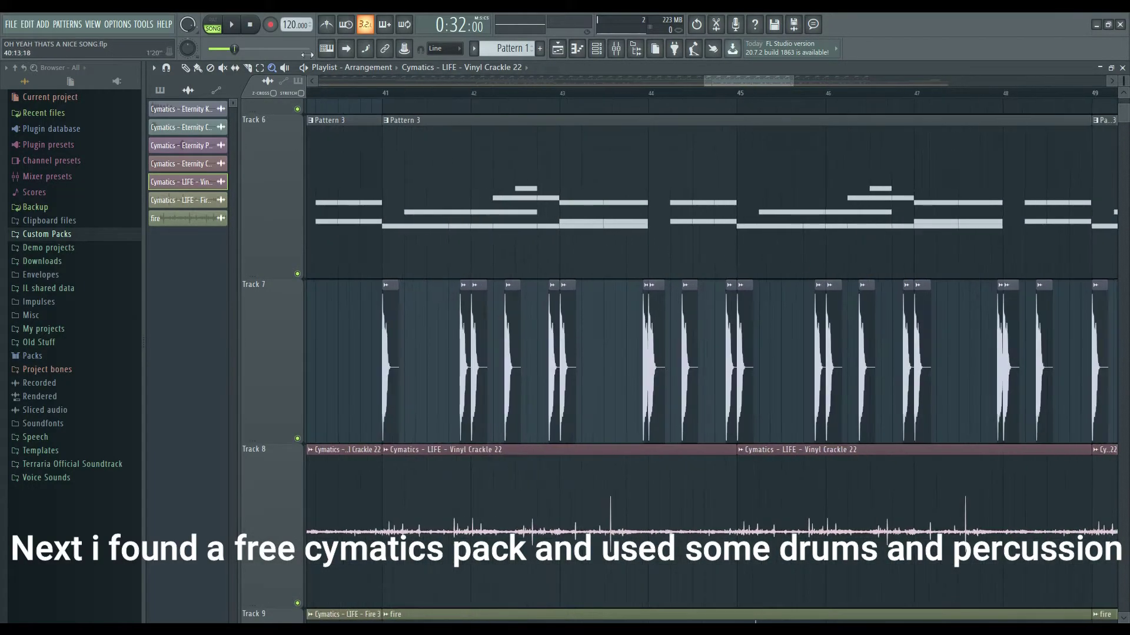
{"action": "left_click", "coordinate": [298, 603]}
{"action": "left_click", "coordinate": [298, 274]}
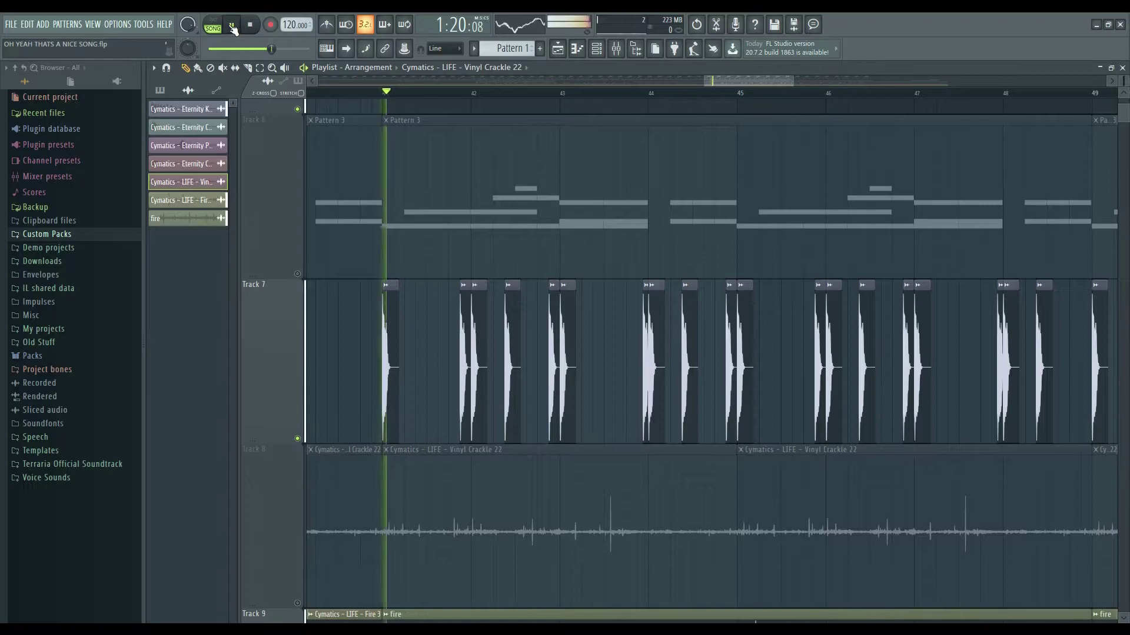
{"action": "scroll", "coordinate": [454, 282], "scroll_direction": "up", "scroll_amount": 5}
{"action": "scroll", "coordinate": [365, 423], "scroll_direction": "down", "scroll_amount": 1}
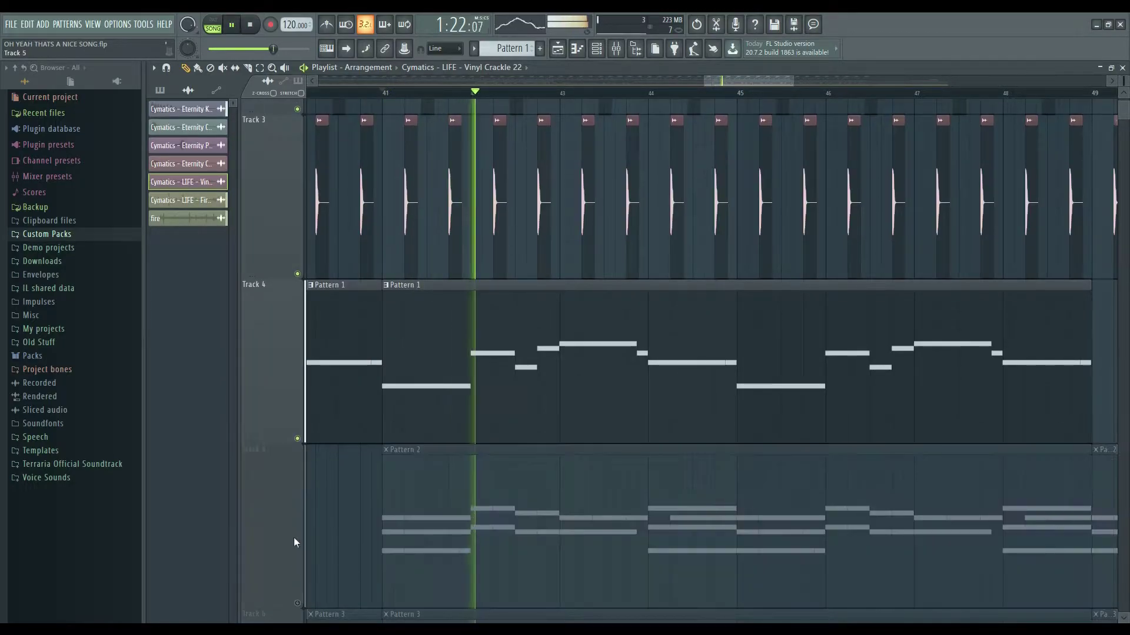
{"action": "left_click", "coordinate": [297, 438]}
{"action": "left_click", "coordinate": [298, 274]}
{"action": "scroll", "coordinate": [300, 269], "scroll_direction": "up", "scroll_amount": 1}
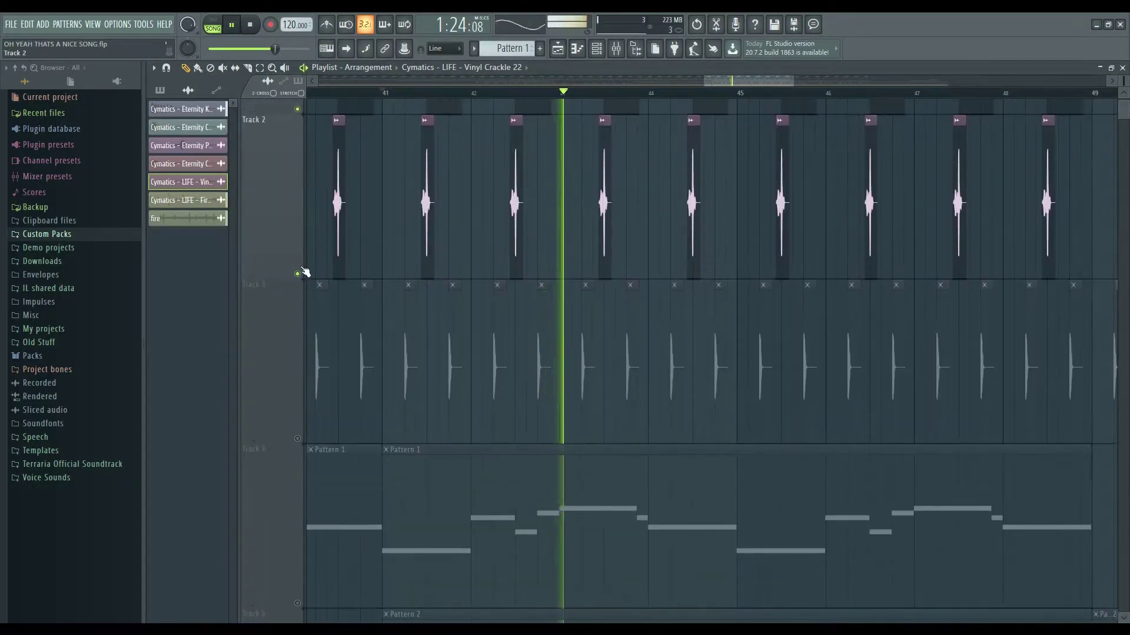
Step: Mute the fire audio on Track 9 and listen to the kick on Track 7 by itself
{"action": "scroll", "coordinate": [301, 270], "scroll_direction": "down", "scroll_amount": 5}
{"action": "scroll", "coordinate": [407, 317], "scroll_direction": "up", "scroll_amount": 1}
{"action": "scroll", "coordinate": [824, 98], "scroll_direction": "down", "scroll_amount": 1}
{"action": "scroll", "coordinate": [828, 97], "scroll_direction": "down", "scroll_amount": 1}
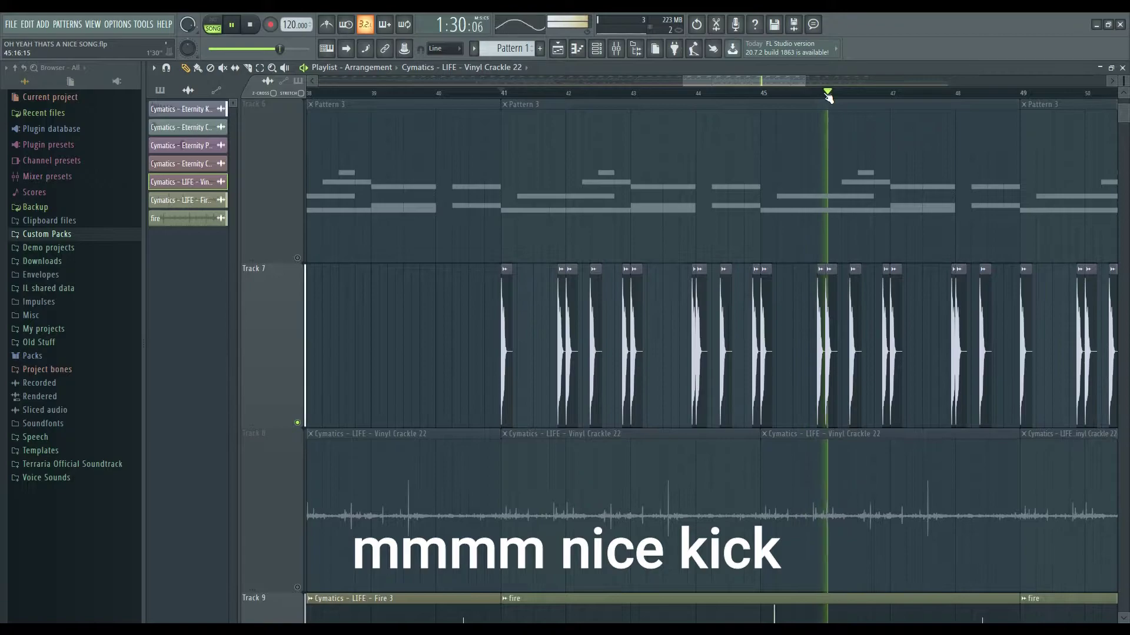
{"action": "scroll", "coordinate": [832, 96], "scroll_direction": "down", "scroll_amount": 1}
{"action": "scroll", "coordinate": [808, 153], "scroll_direction": "down", "scroll_amount": 1}
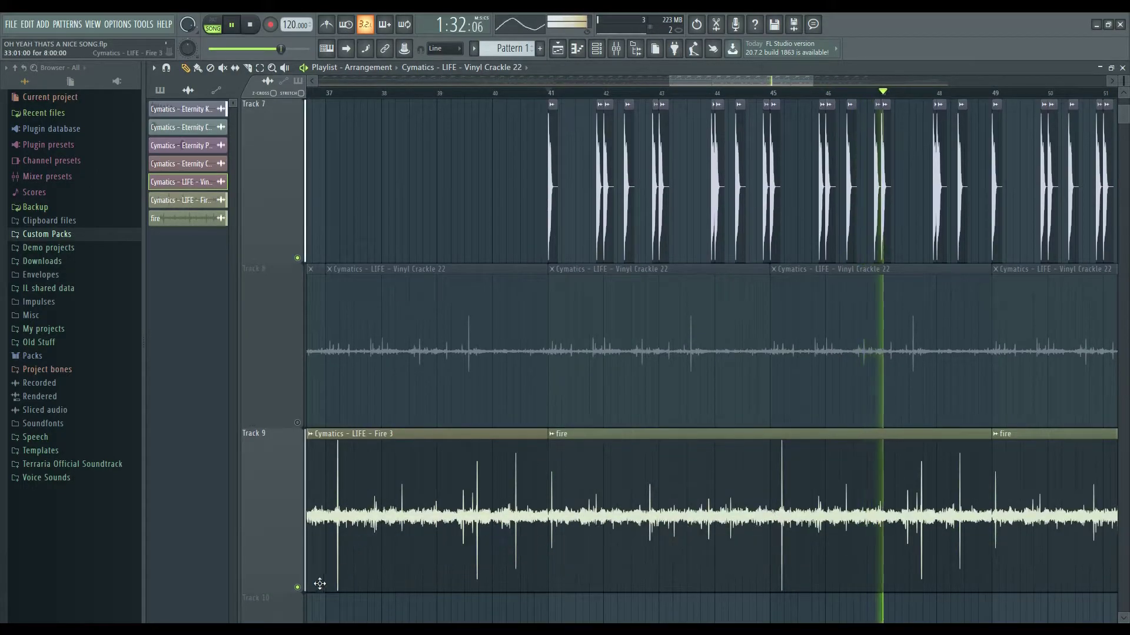
{"action": "left_click", "coordinate": [297, 588]}
{"action": "scroll", "coordinate": [646, 479], "scroll_direction": "up", "scroll_amount": 1}
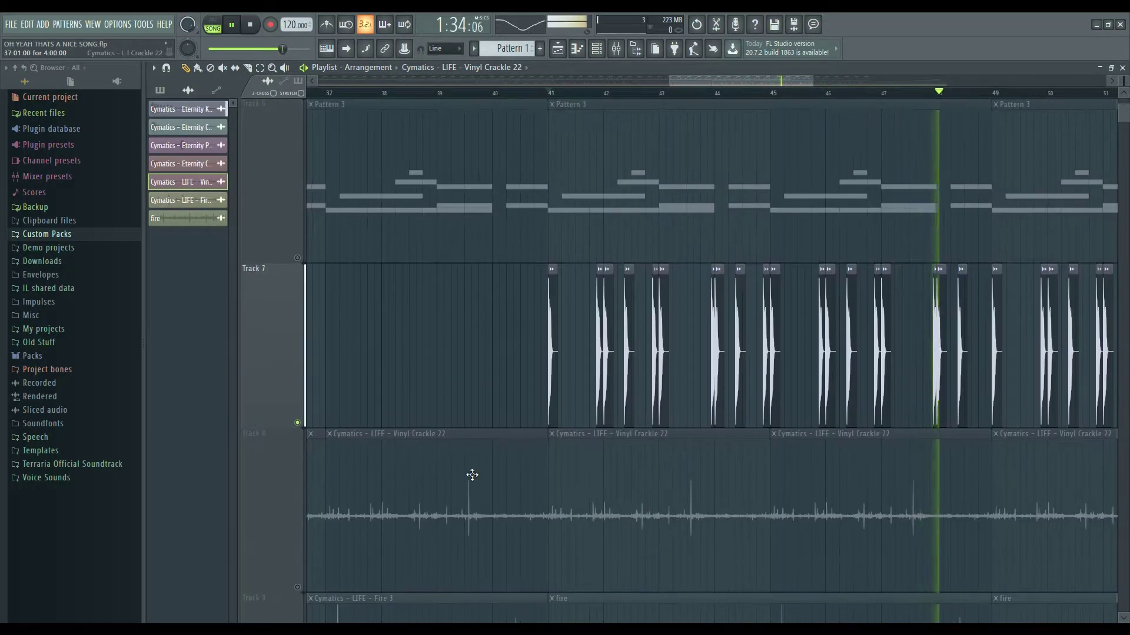
{"action": "scroll", "coordinate": [518, 102], "scroll_direction": "down", "scroll_amount": 3}
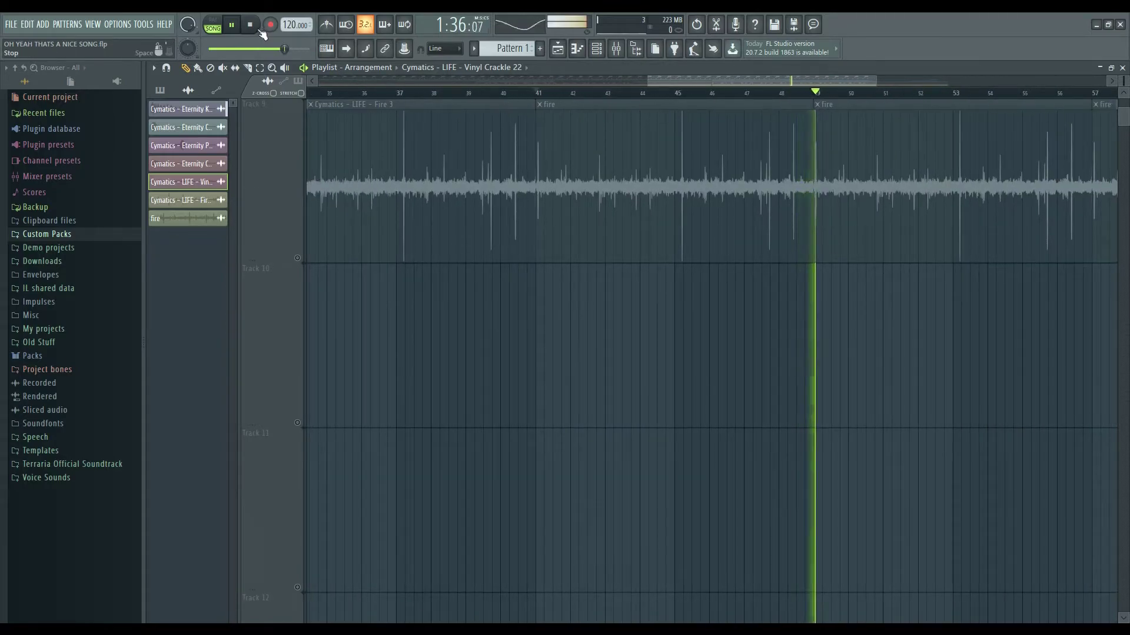
Step: Stop playback, then play Track 1's clap alone from bar 41 with its clips framed in the playlist
{"action": "key", "text": "space"}
{"action": "scroll", "coordinate": [630, 257], "scroll_direction": "down", "scroll_amount": 2, "text": "ctrl"}
{"action": "scroll", "coordinate": [630, 257], "scroll_direction": "up", "scroll_amount": 2}
{"action": "scroll", "coordinate": [699, 297], "scroll_direction": "up", "scroll_amount": 1}
{"action": "scroll", "coordinate": [535, 99], "scroll_direction": "down", "scroll_amount": 2}
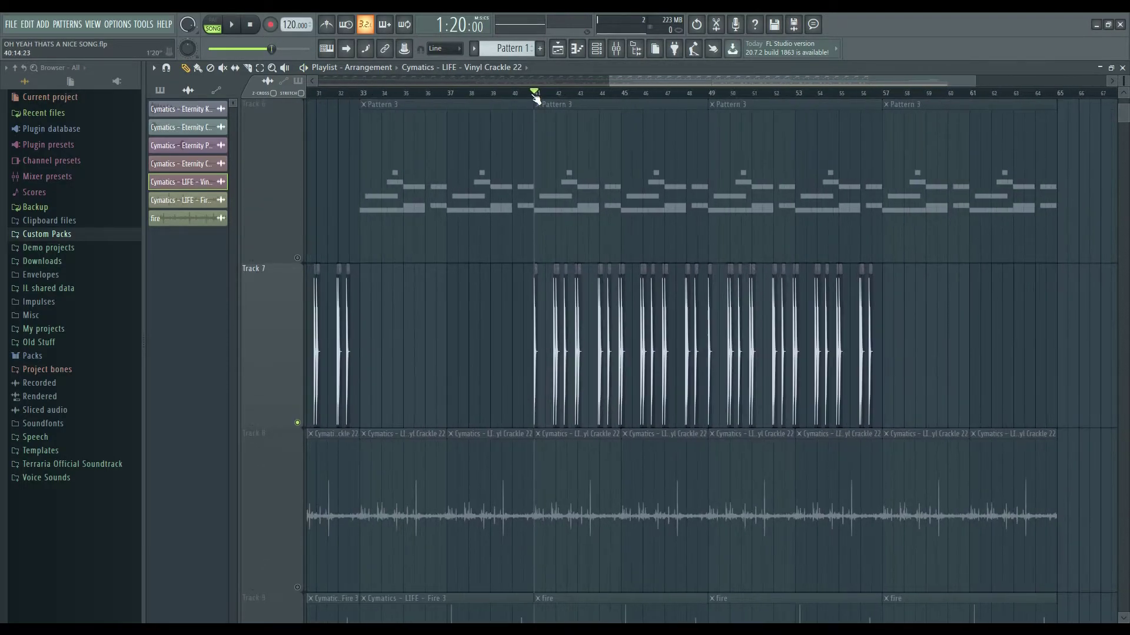
{"action": "scroll", "coordinate": [301, 360], "scroll_direction": "up", "scroll_amount": 5}
{"action": "left_click", "coordinate": [297, 258]}
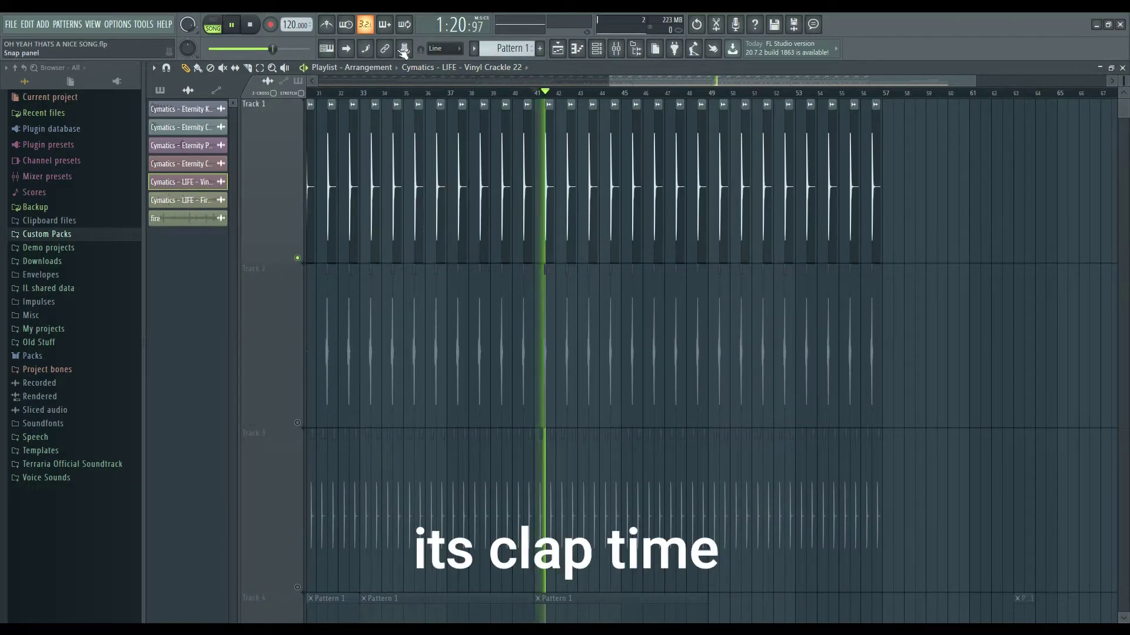
{"action": "left_click_drag", "start_coordinate": [543, 238], "coordinate": [938, 202]}
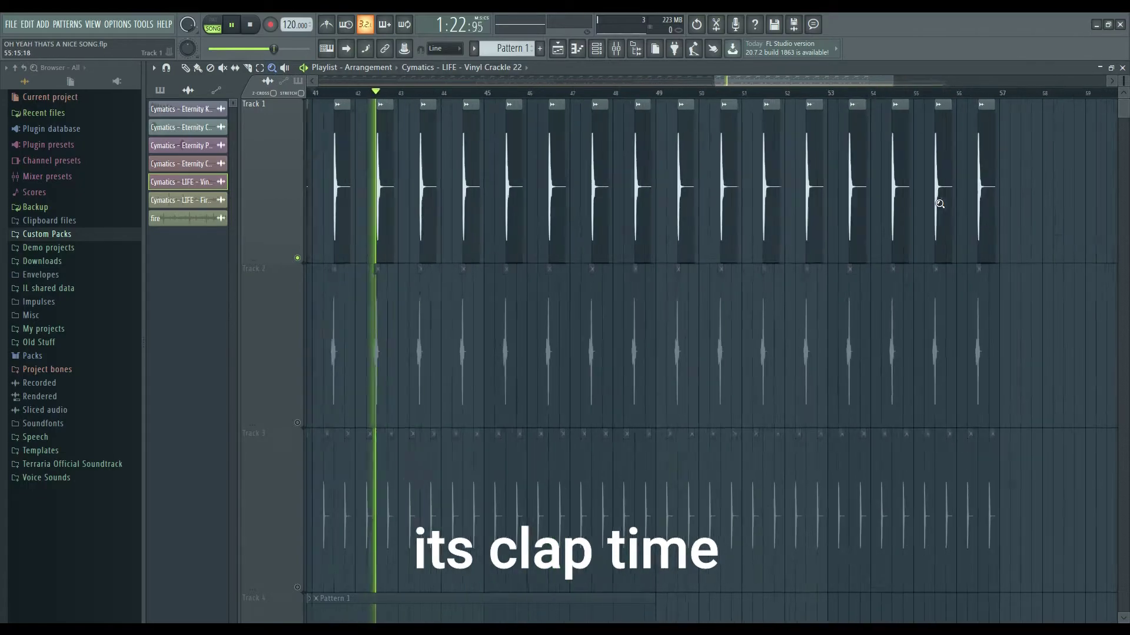
{"action": "left_click", "coordinate": [187, 68]}
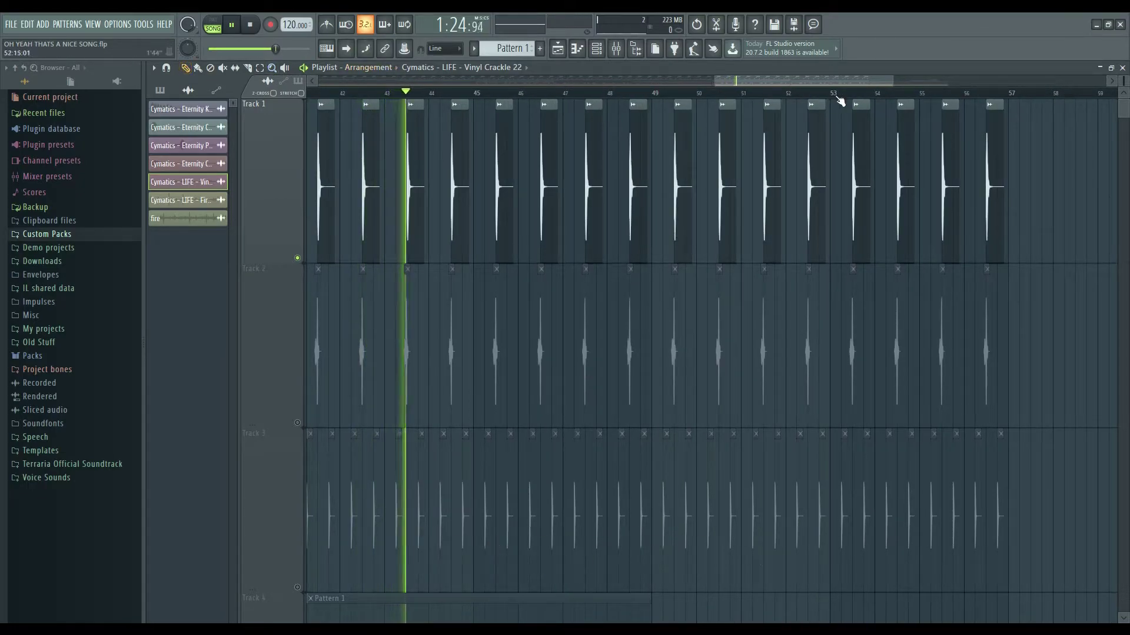
{"action": "left_click_drag", "start_coordinate": [808, 80], "coordinate": [786, 80]}
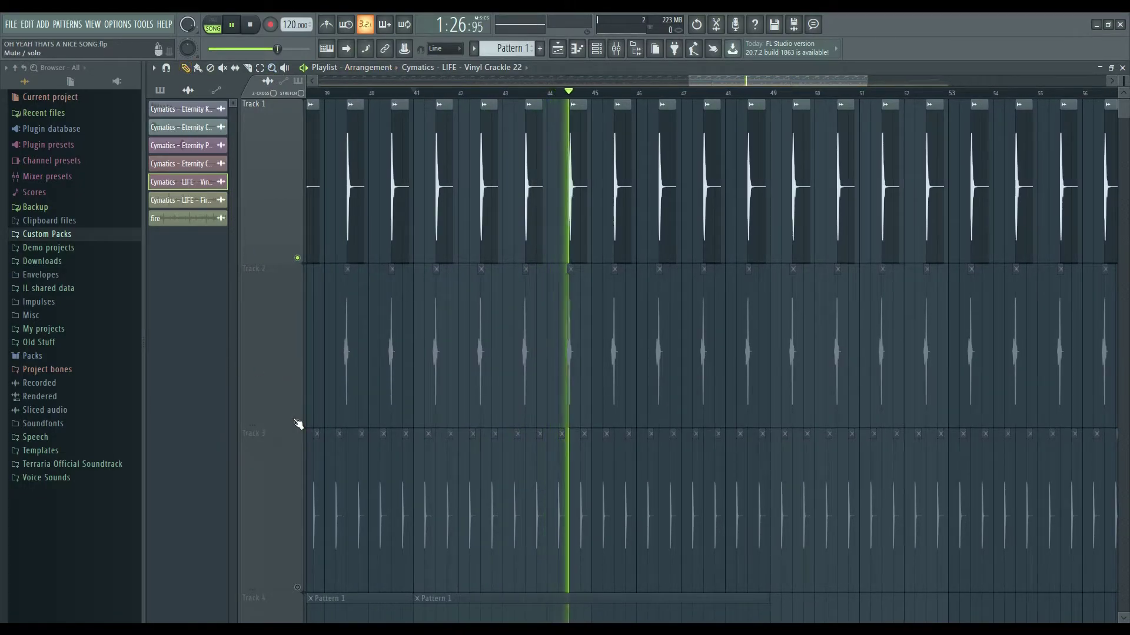
Step: Unmute the percussion on Track 2, compare it with and without Track 1, and bring in the hats on Track 3
{"action": "left_click", "coordinate": [298, 423]}
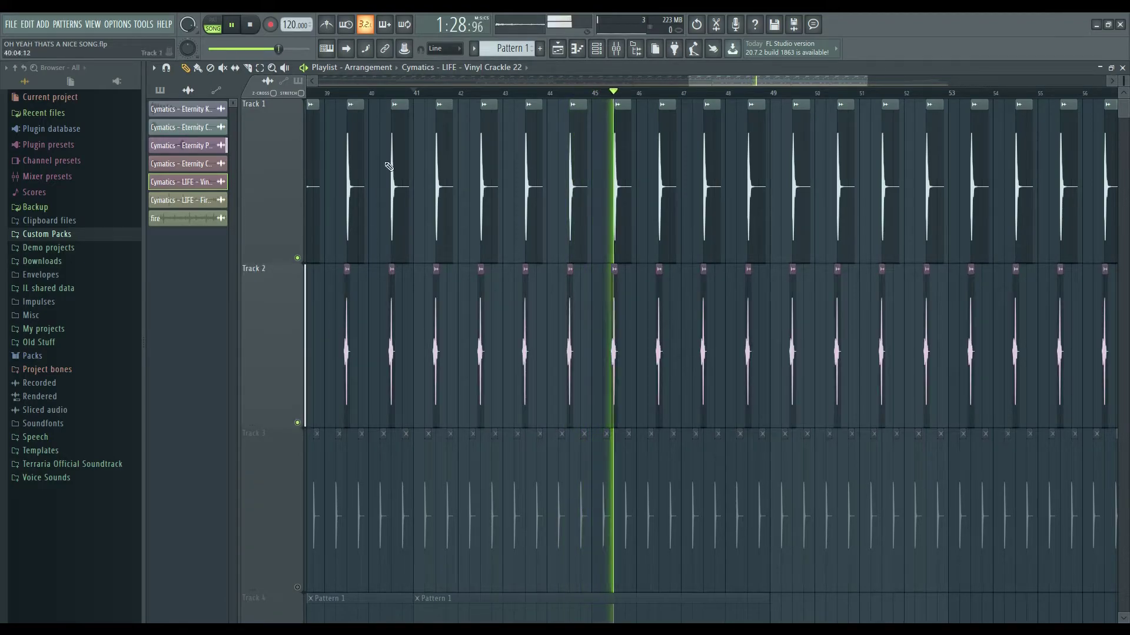
{"action": "left_click", "coordinate": [298, 259]}
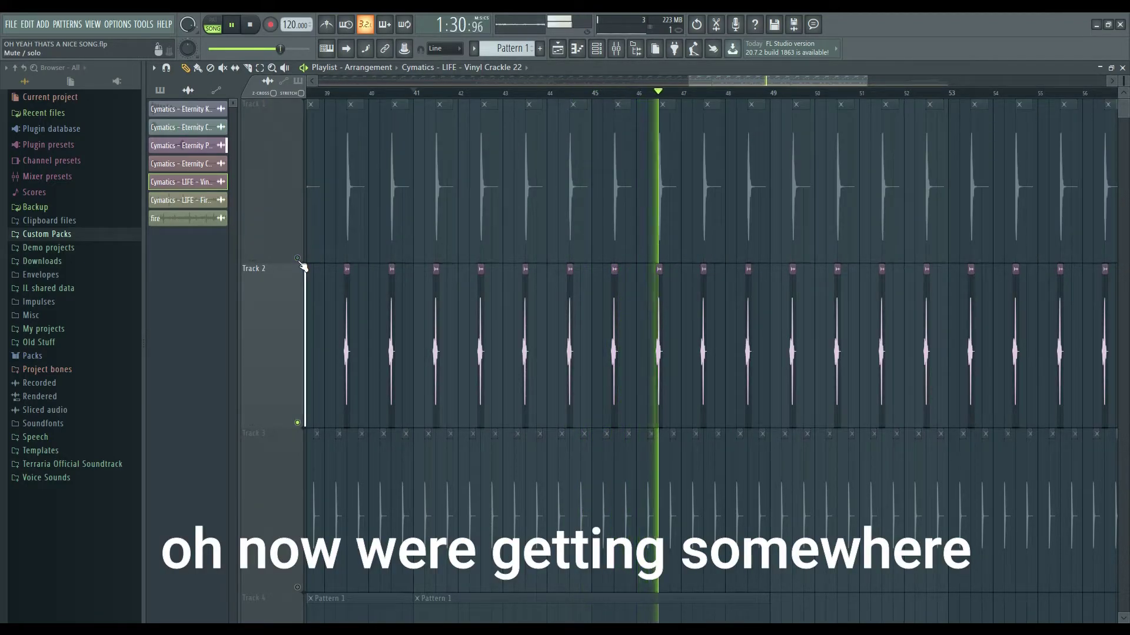
{"action": "left_click", "coordinate": [298, 259]}
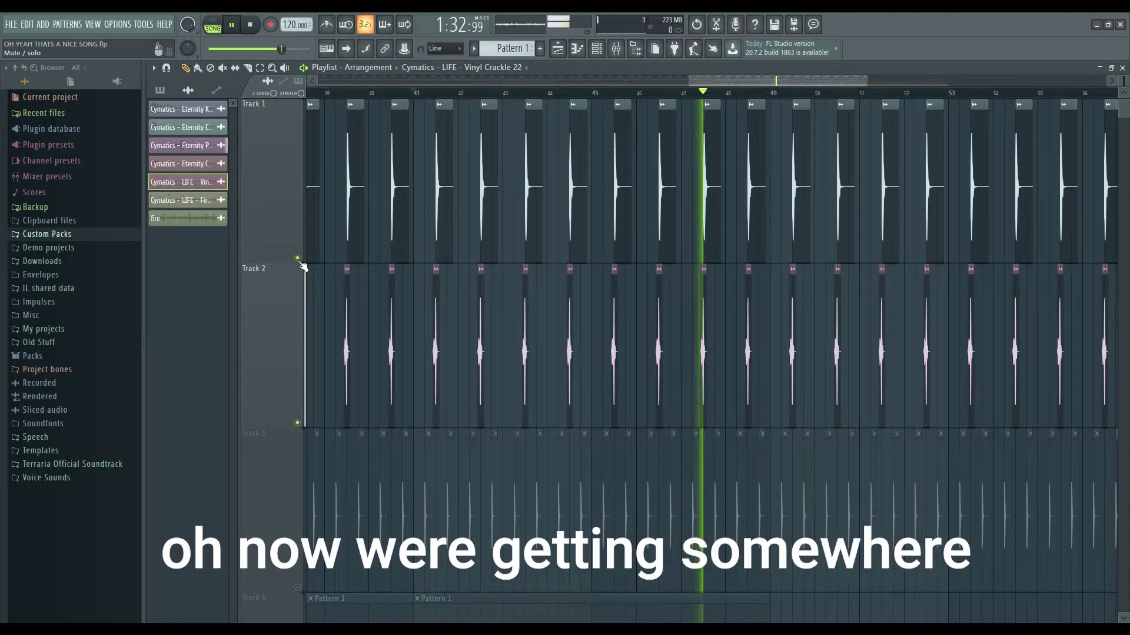
{"action": "left_click", "coordinate": [298, 588]}
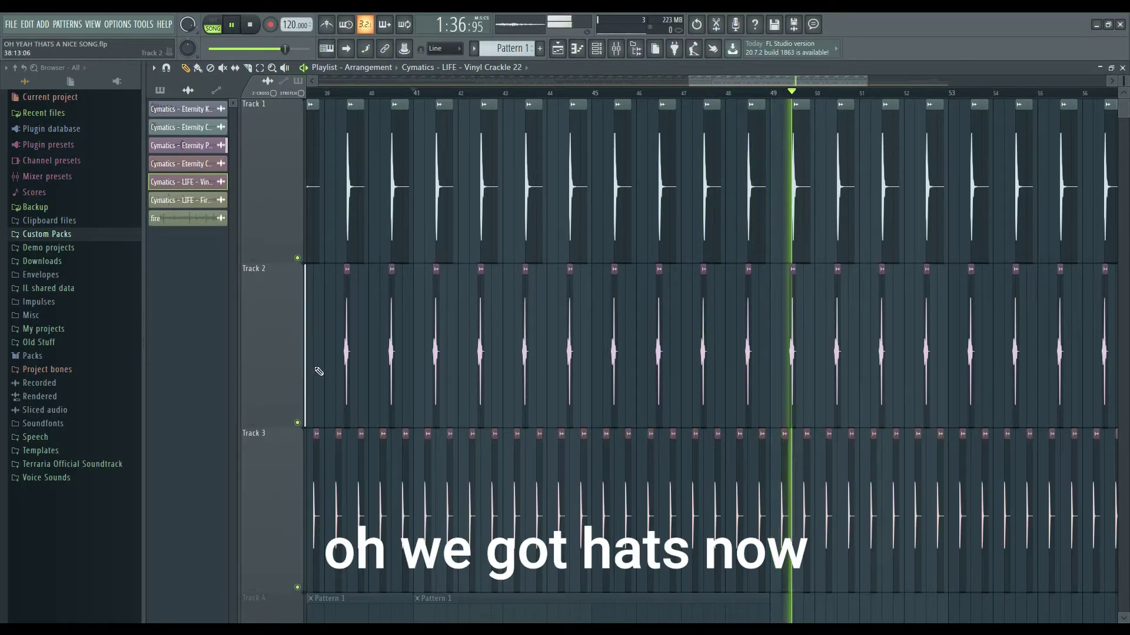
Step: Unmute the kick on Track 7, play it with Tracks 1 to 3, and zoom out to the whole arrangement
{"action": "scroll", "coordinate": [320, 370], "scroll_direction": "down", "scroll_amount": 4}
{"action": "scroll", "coordinate": [630, 348], "scroll_direction": "down", "scroll_amount": 2}
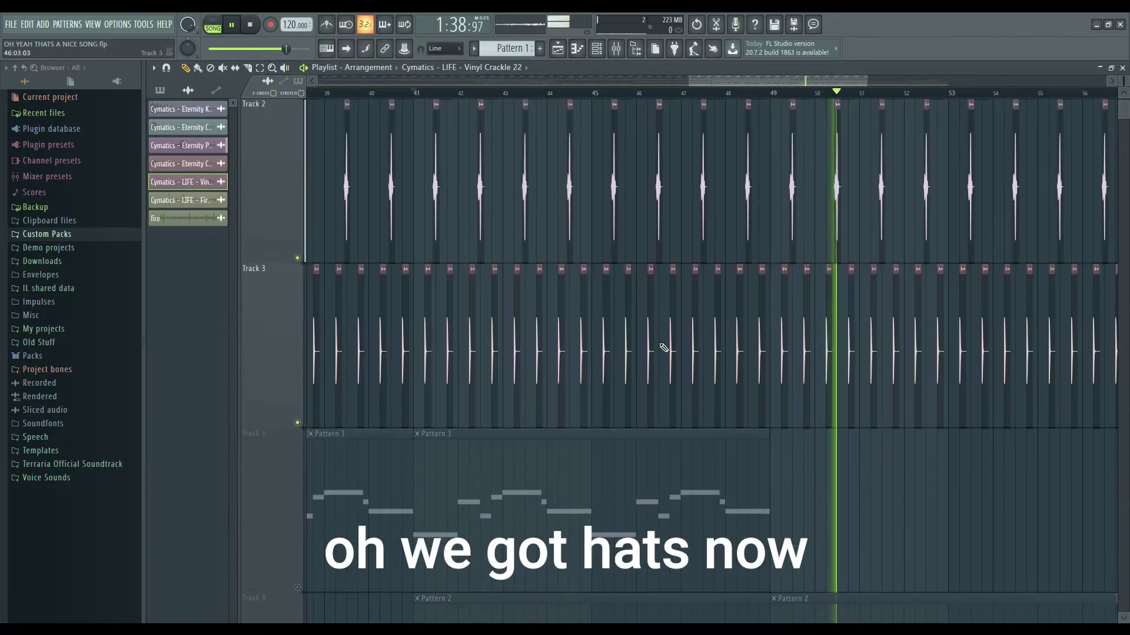
{"action": "scroll", "coordinate": [577, 439], "scroll_direction": "up", "scroll_amount": 3}
{"action": "scroll", "coordinate": [324, 543], "scroll_direction": "down", "scroll_amount": 1}
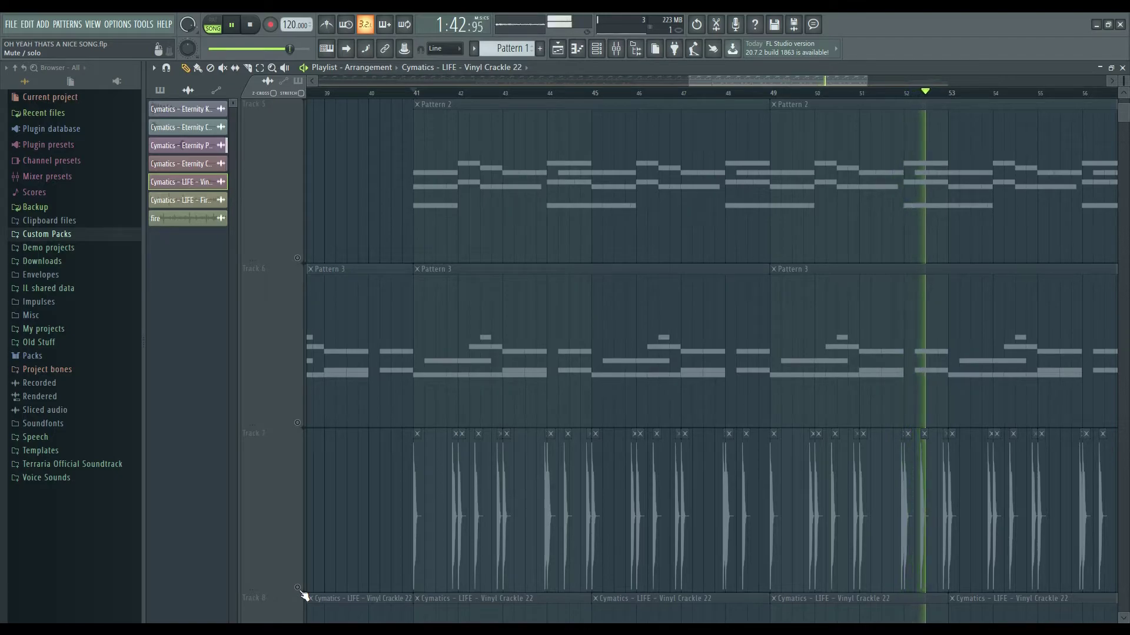
{"action": "scroll", "coordinate": [348, 469], "scroll_direction": "up", "scroll_amount": 1}
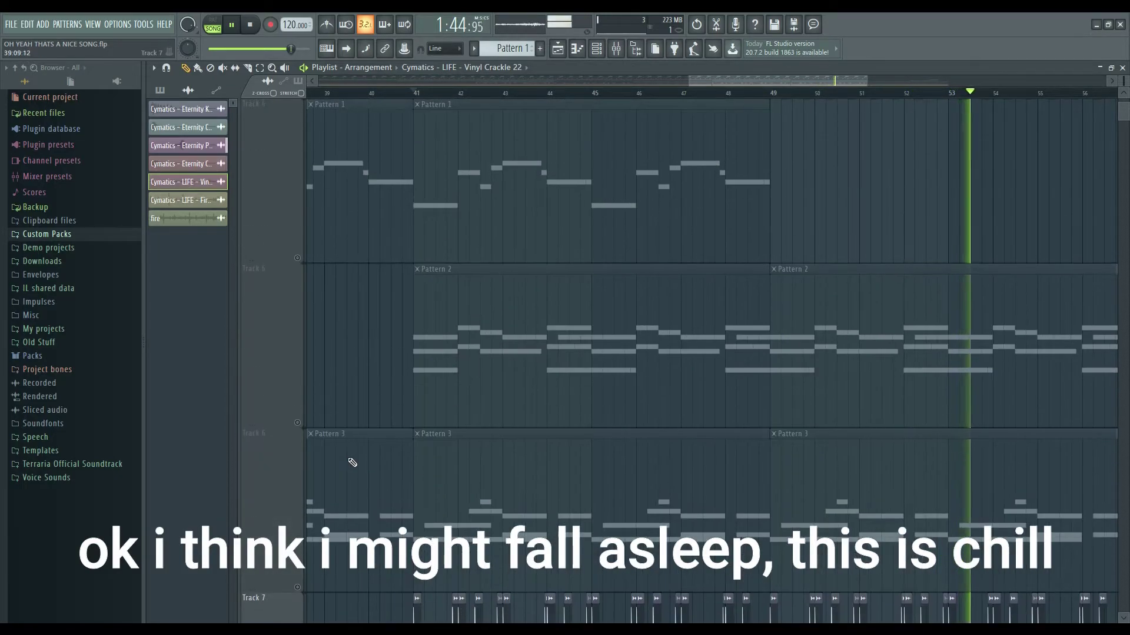
{"action": "scroll", "coordinate": [350, 83], "scroll_direction": "down", "scroll_amount": 2}
{"action": "left_click", "coordinate": [273, 68]}
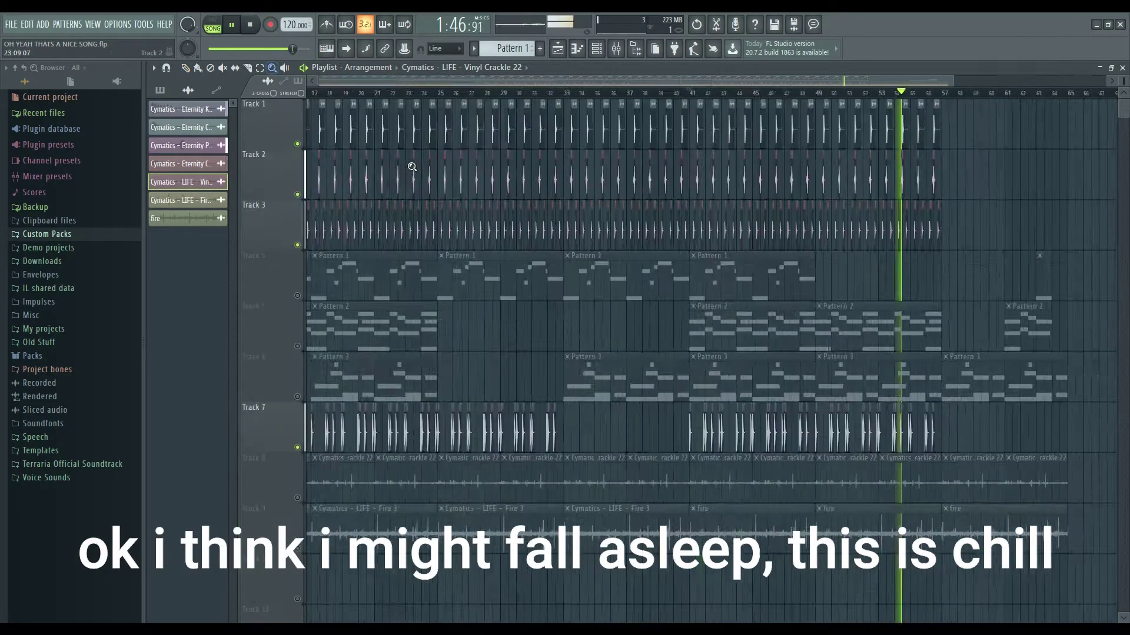
{"action": "scroll", "coordinate": [348, 97], "scroll_direction": "down", "scroll_amount": 1}
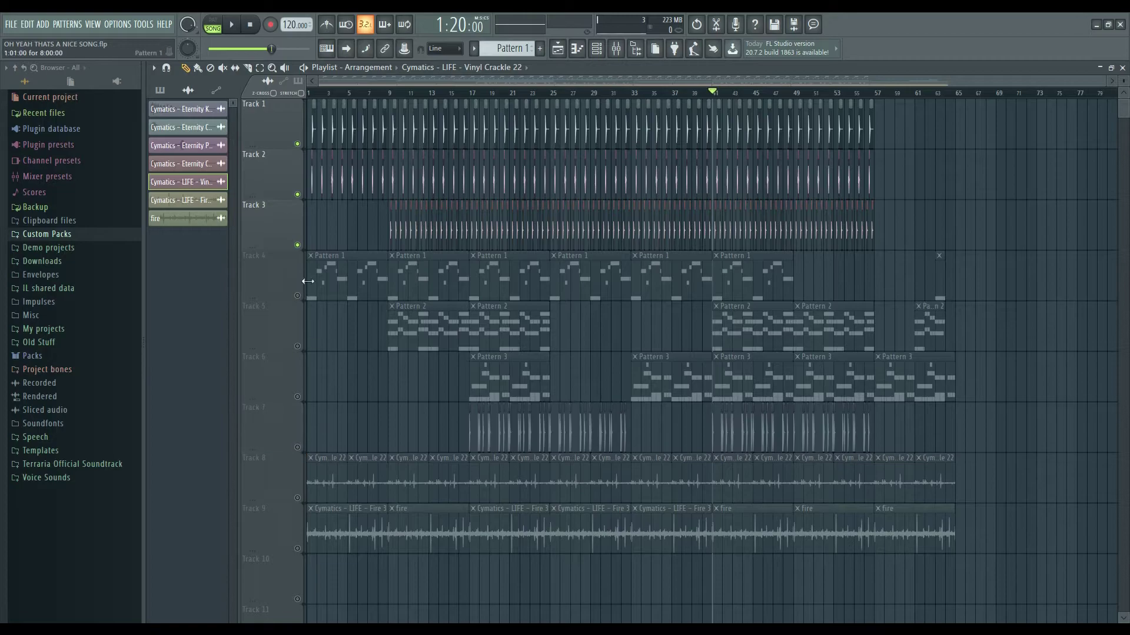
Step: Mute Tracks 1 to 3 and unmute the vinyl crackle on Track 8 and the fire on Track 9
{"action": "left_click", "coordinate": [297, 145]}
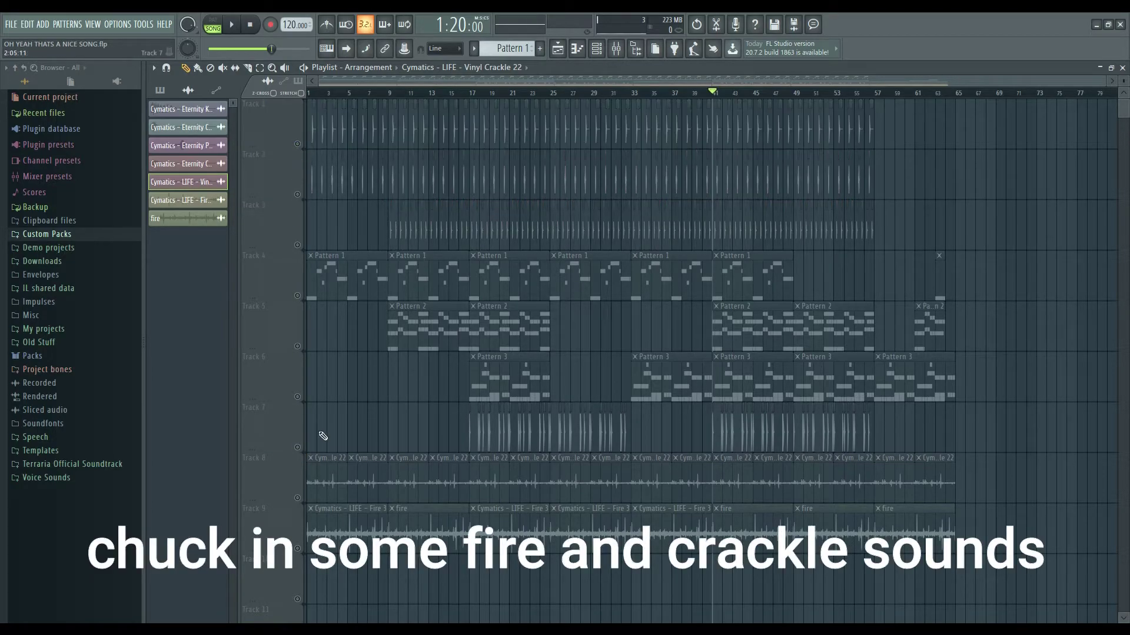
{"action": "left_click", "coordinate": [298, 498]}
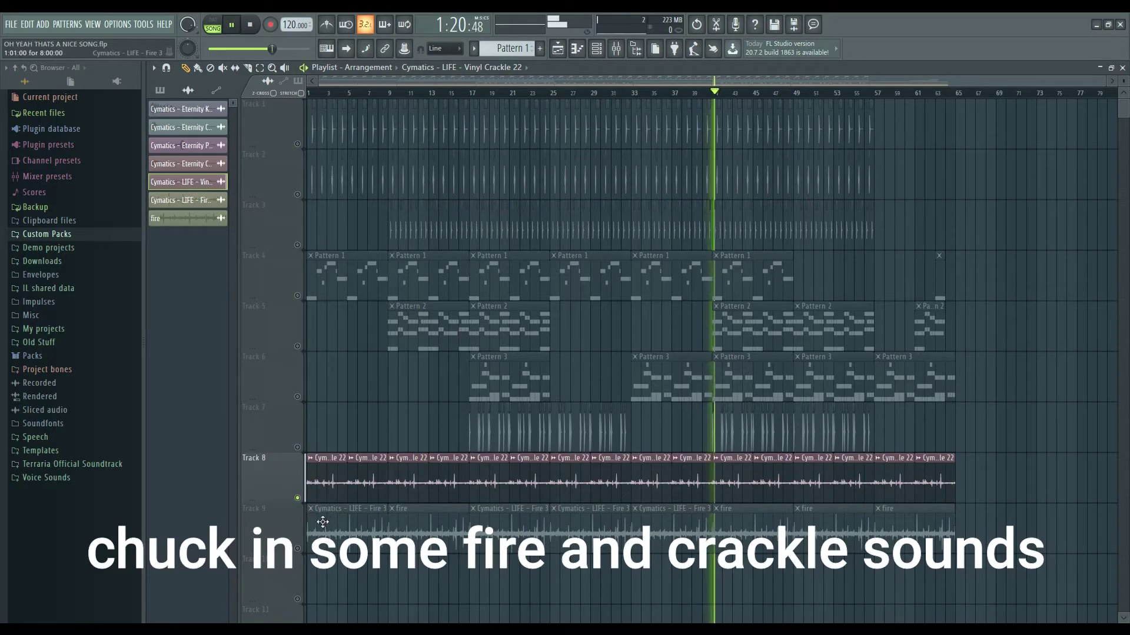
{"action": "left_click", "coordinate": [297, 549]}
Step: Play the fire and crackle sounds from bar 1 and solo the vinyl crackle on Track 8
{"action": "left_click", "coordinate": [309, 94]}
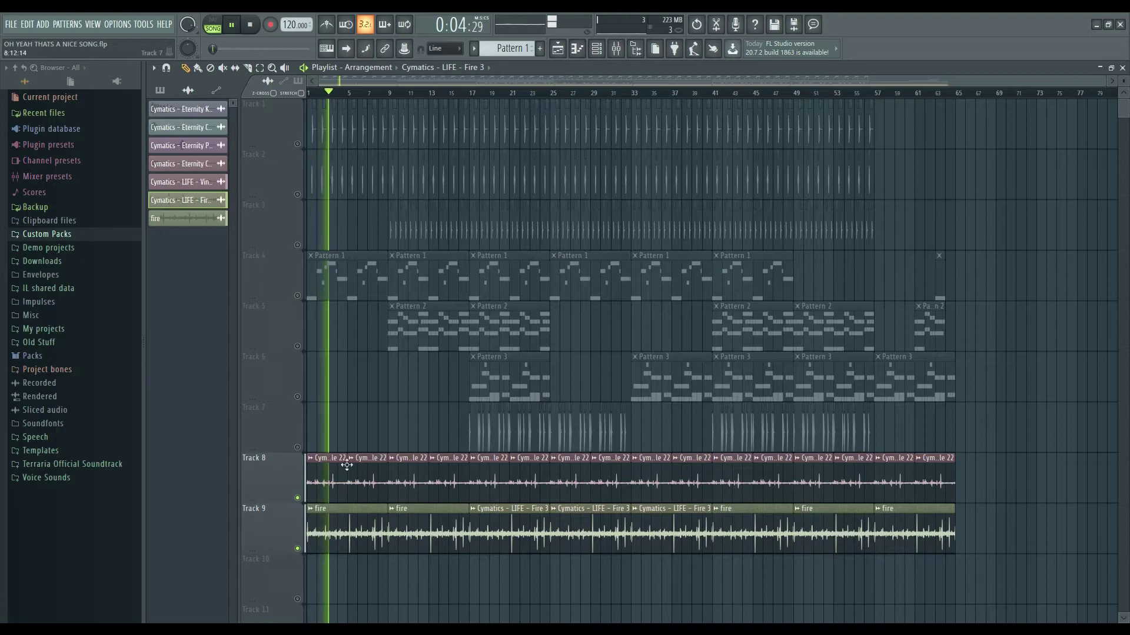
{"action": "right_click", "coordinate": [297, 497]}
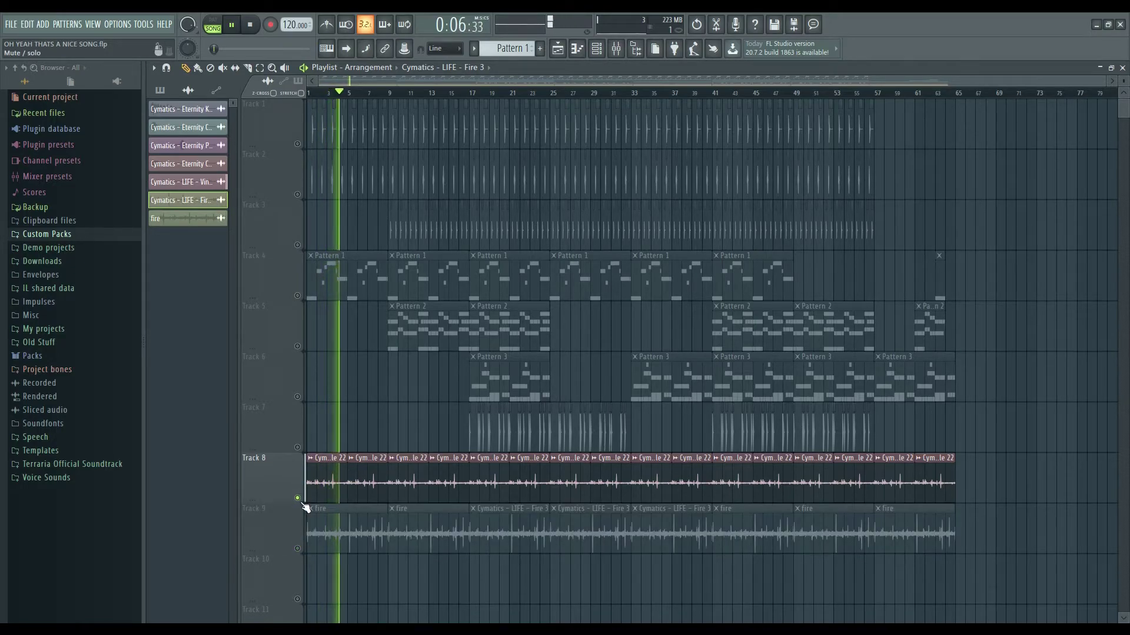
{"action": "left_click", "coordinate": [297, 498]}
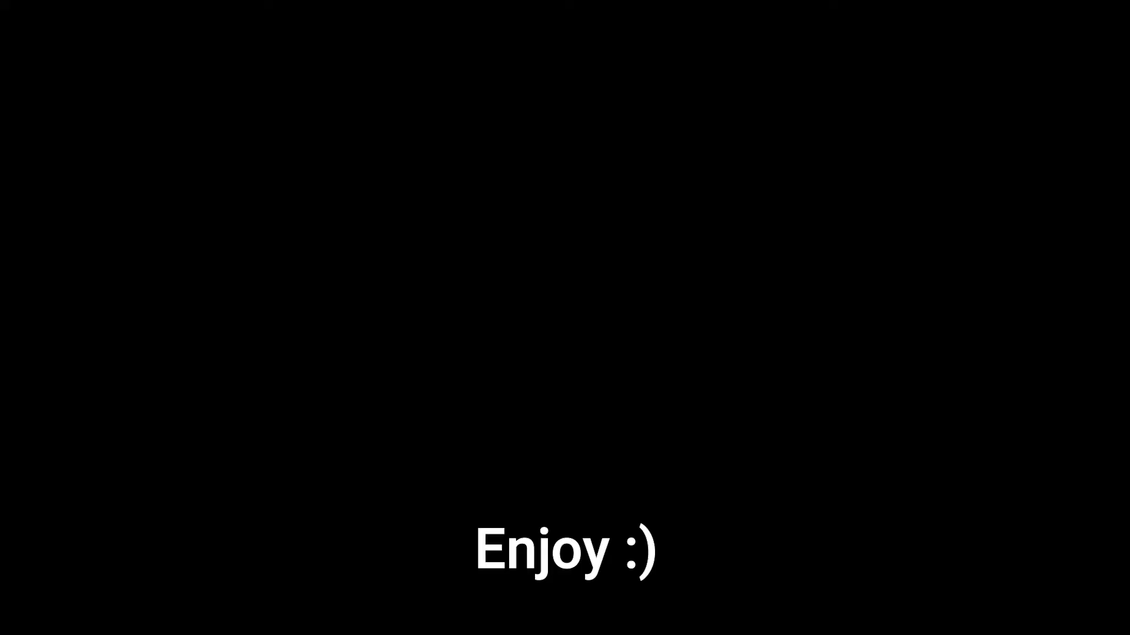